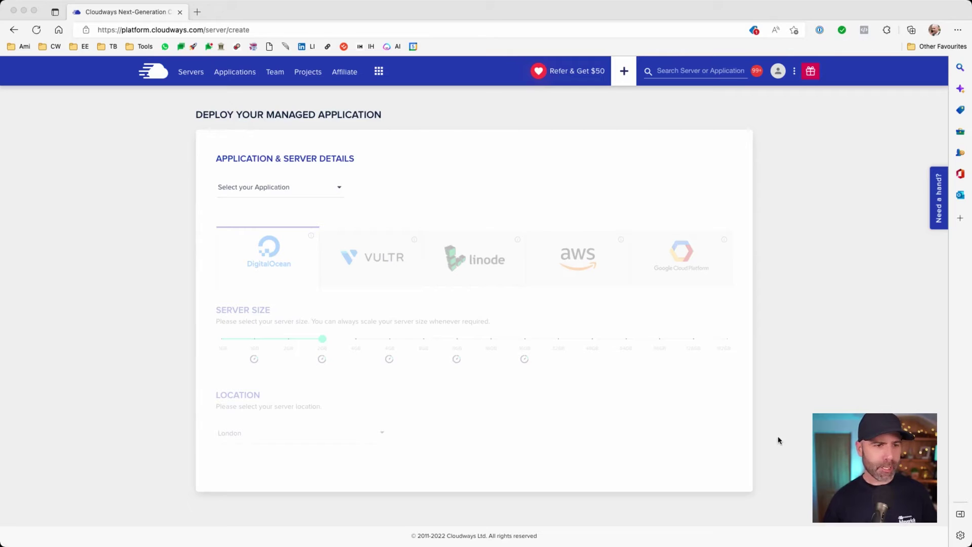
Step: Choose WordPress Version 6.0 and name both the app and the server 'Elastic Server'
left_click(315, 193)
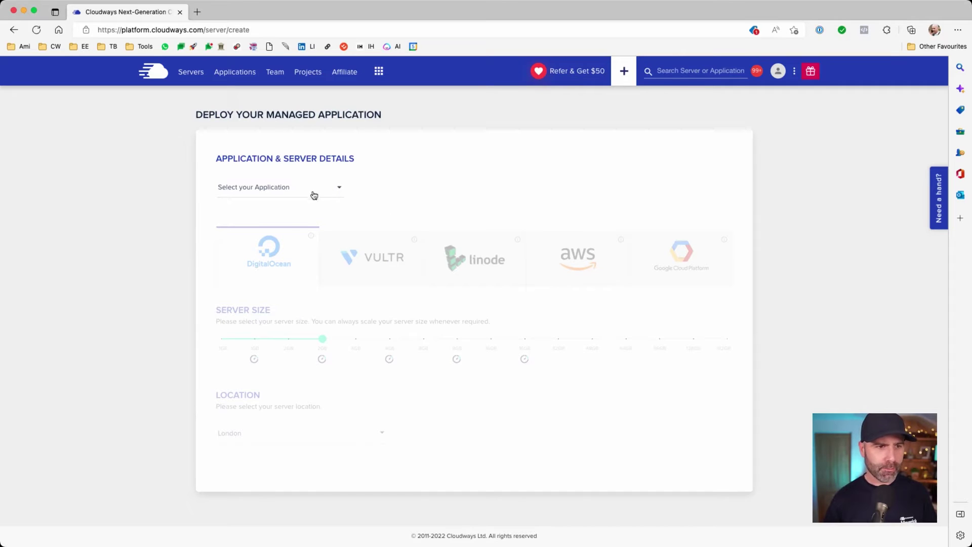
left_click(301, 191)
left_click(269, 192)
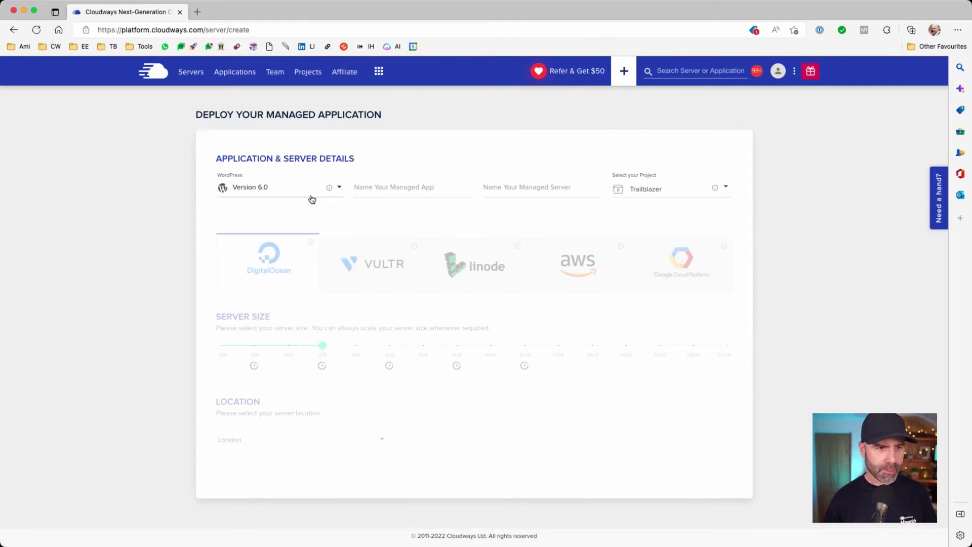
left_click(387, 194)
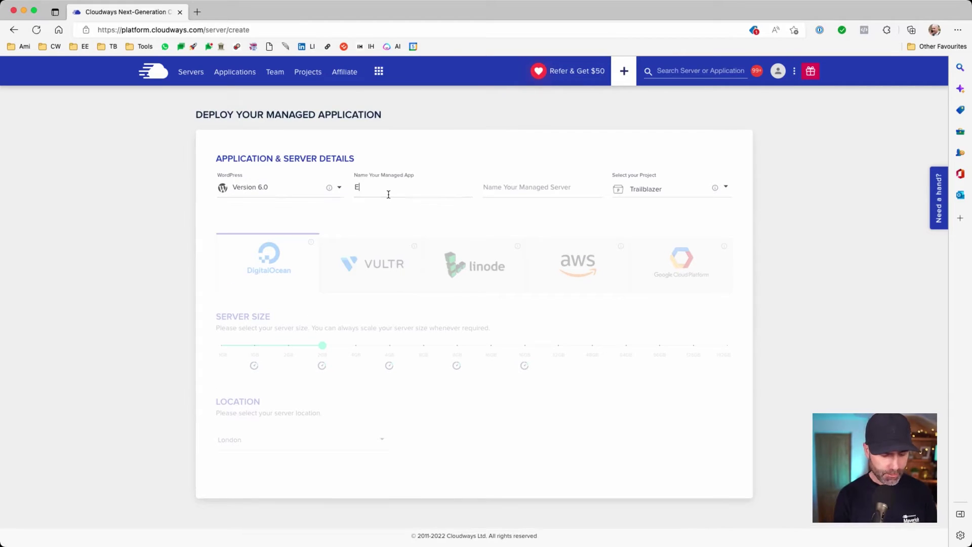
type("Elastic Server")
key("Tab")
type("Elastic Server")
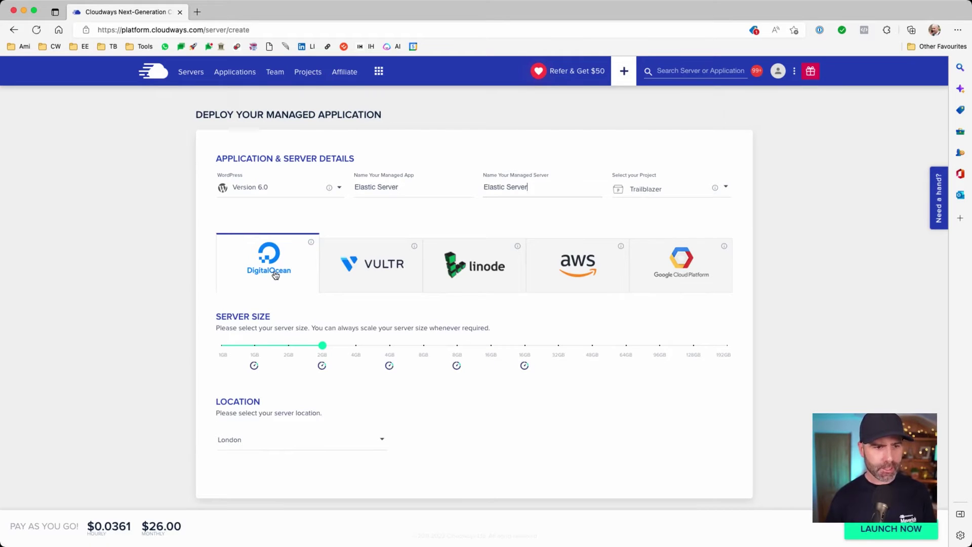
Step: Keep DigitalOcean 2GB in London and launch the server
mouse_move(326, 348)
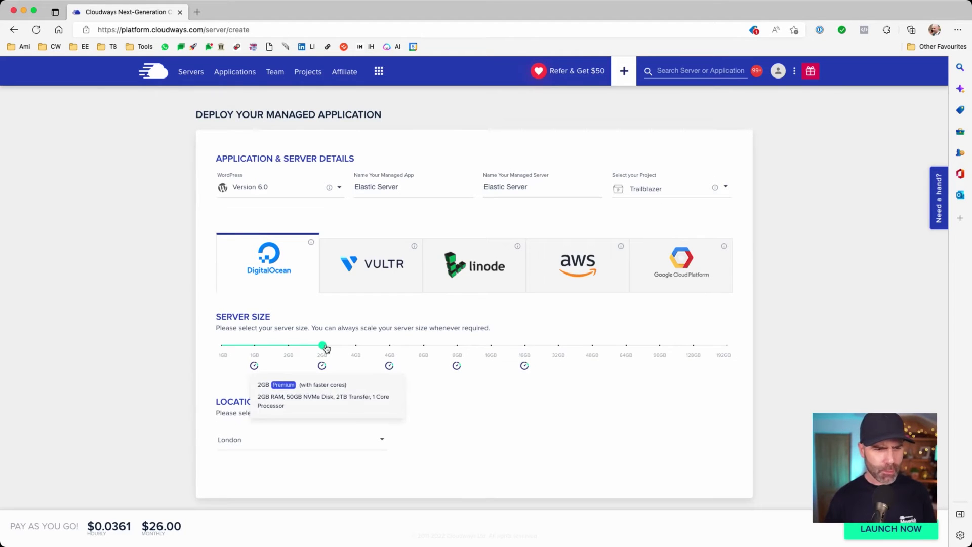
left_click(312, 443)
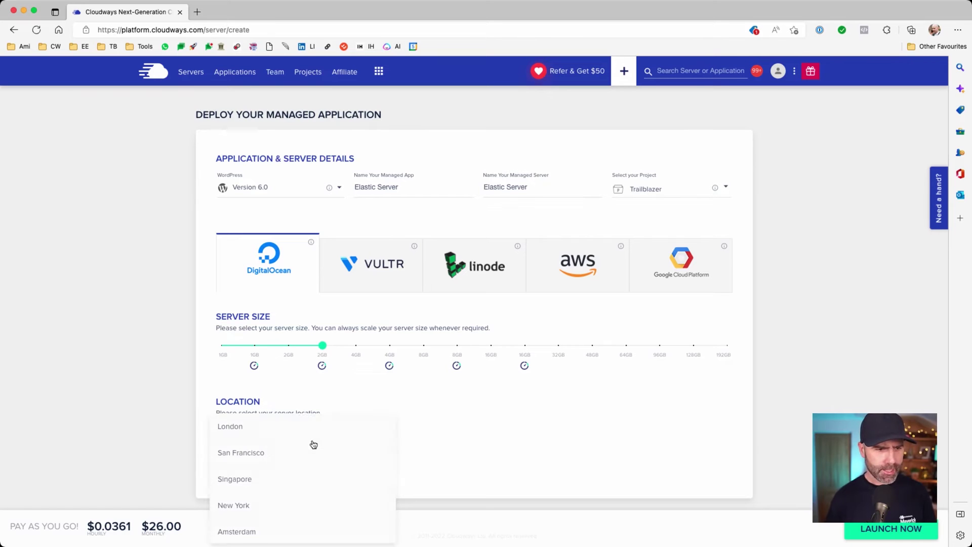
left_click(278, 432)
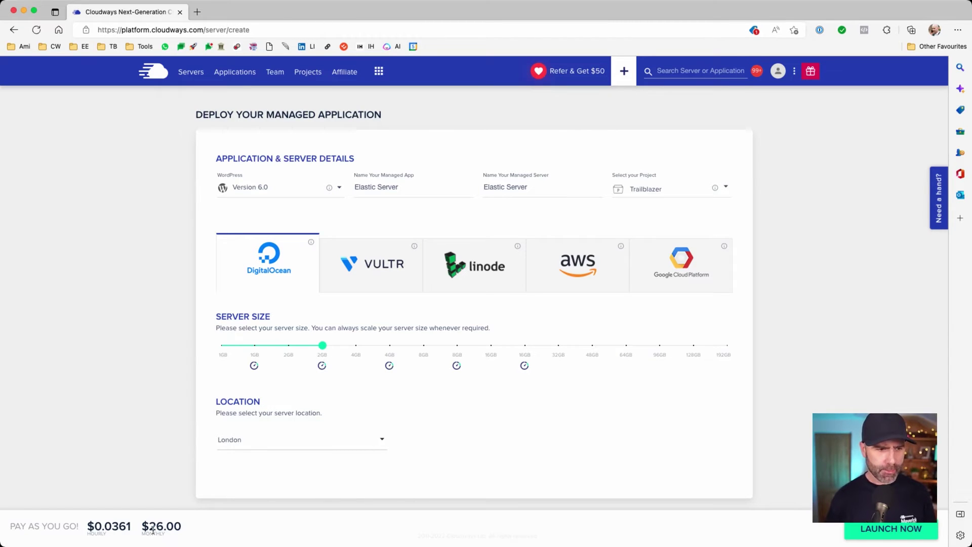
left_click(873, 530)
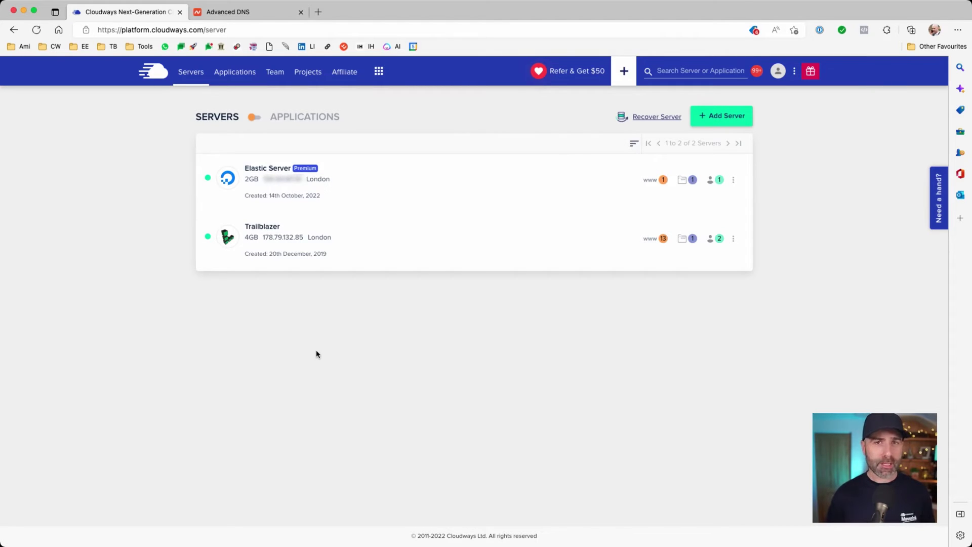
left_click(379, 72)
left_click(396, 116)
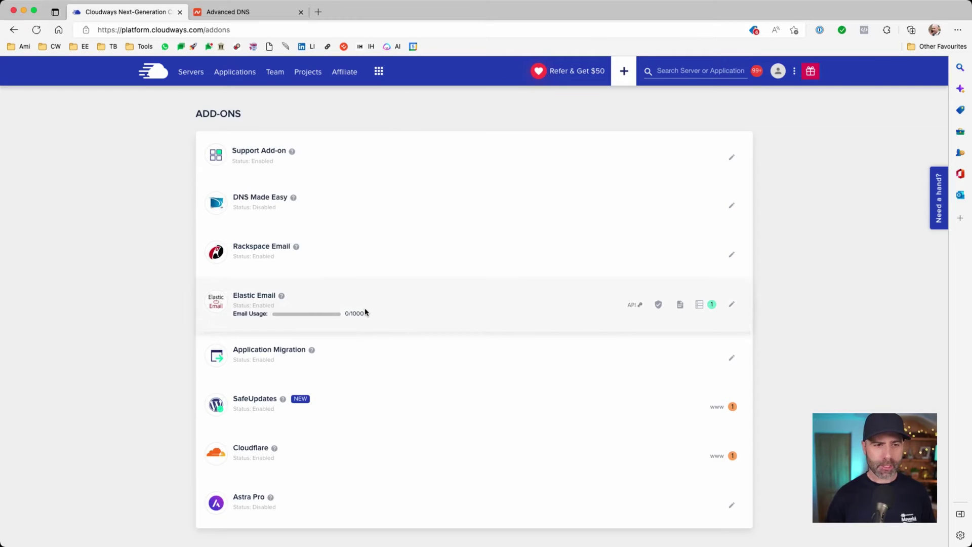
left_click(731, 306)
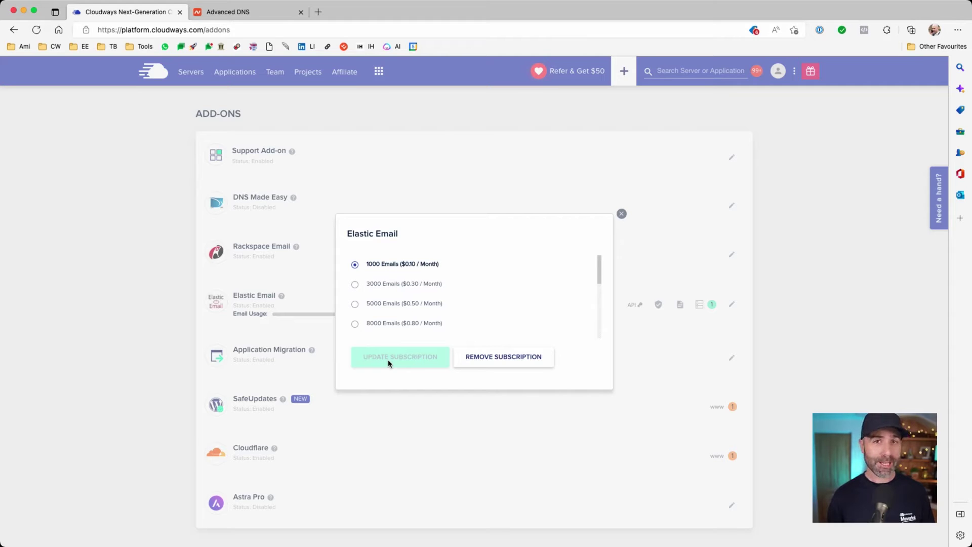
key("Escape")
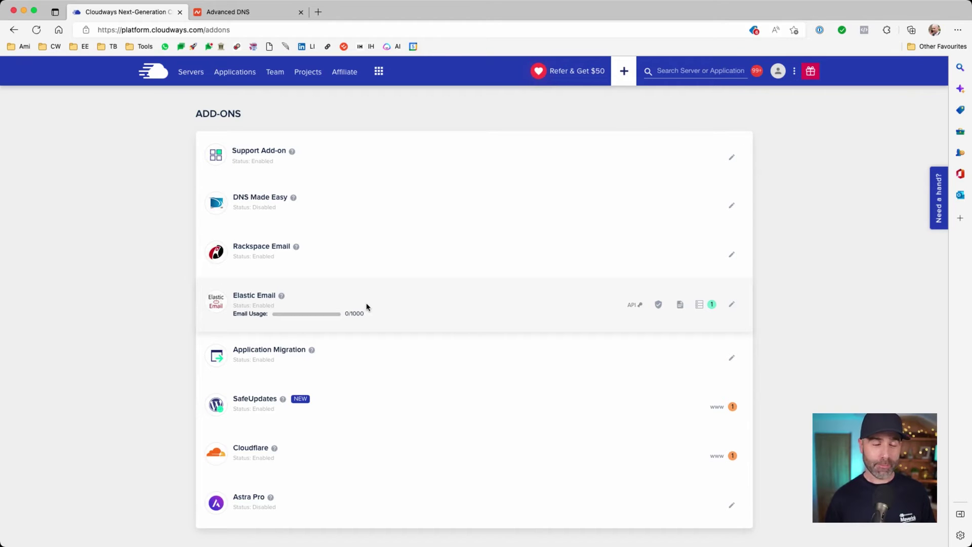
Step: Enable Elastic Email as Elastic Server's SMTP provider, then bring up the article's SPF record
left_click(196, 74)
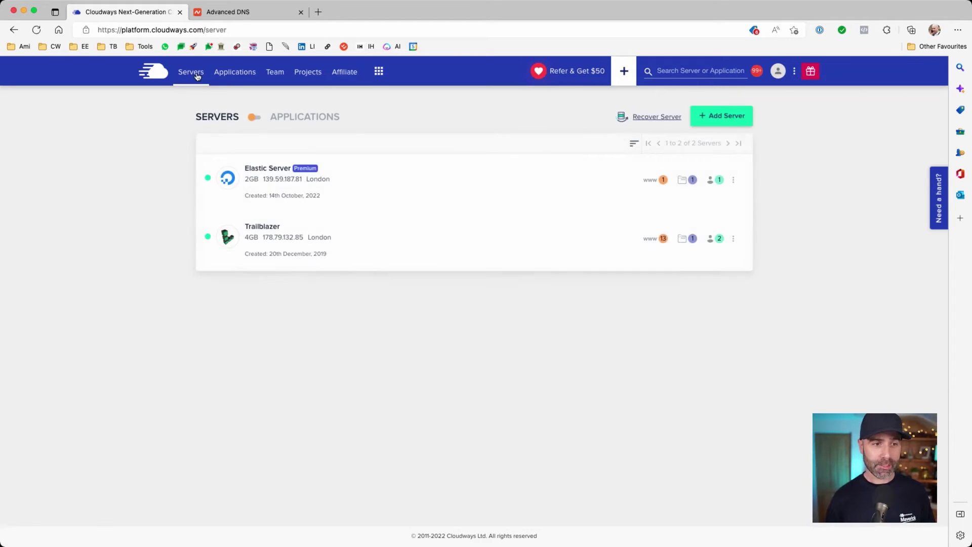
left_click(268, 168)
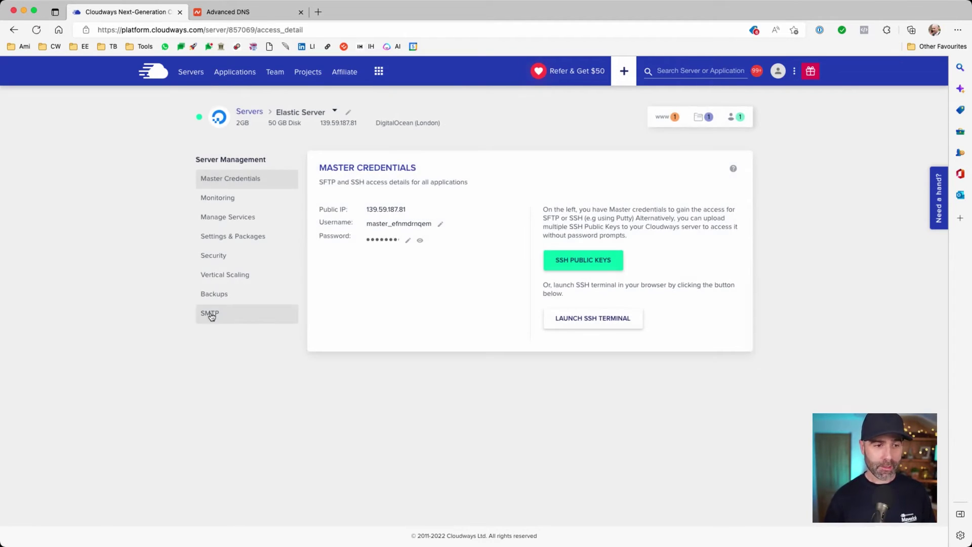
left_click(211, 315)
left_click(371, 225)
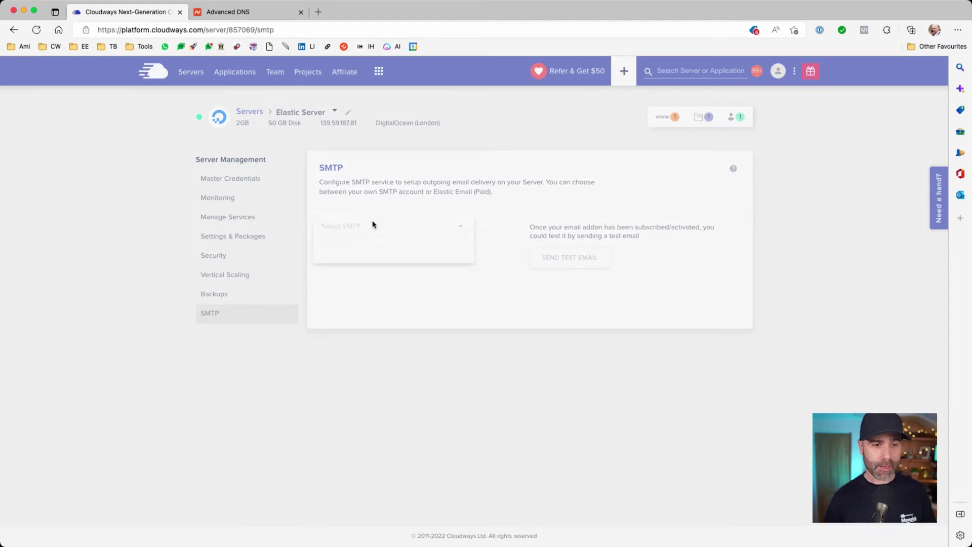
left_click(353, 258)
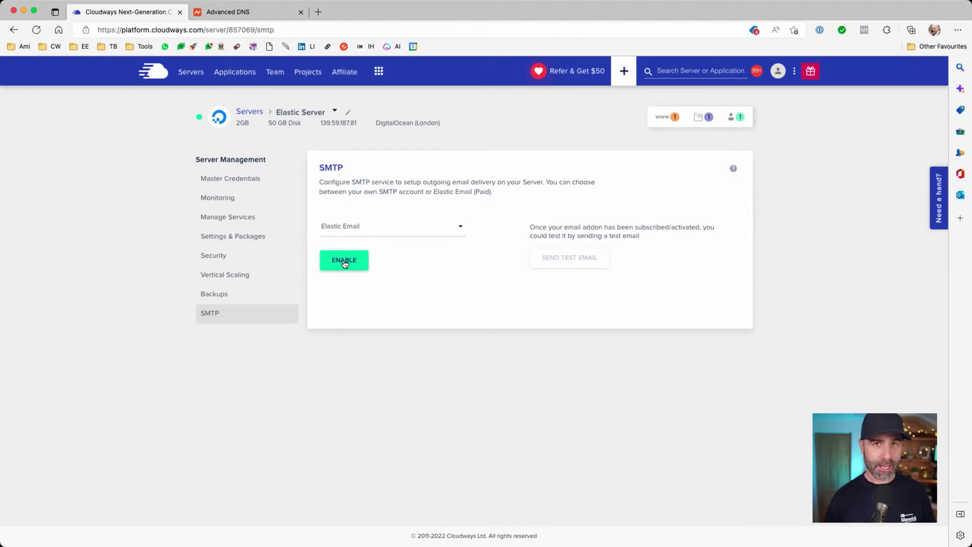
left_click(344, 260)
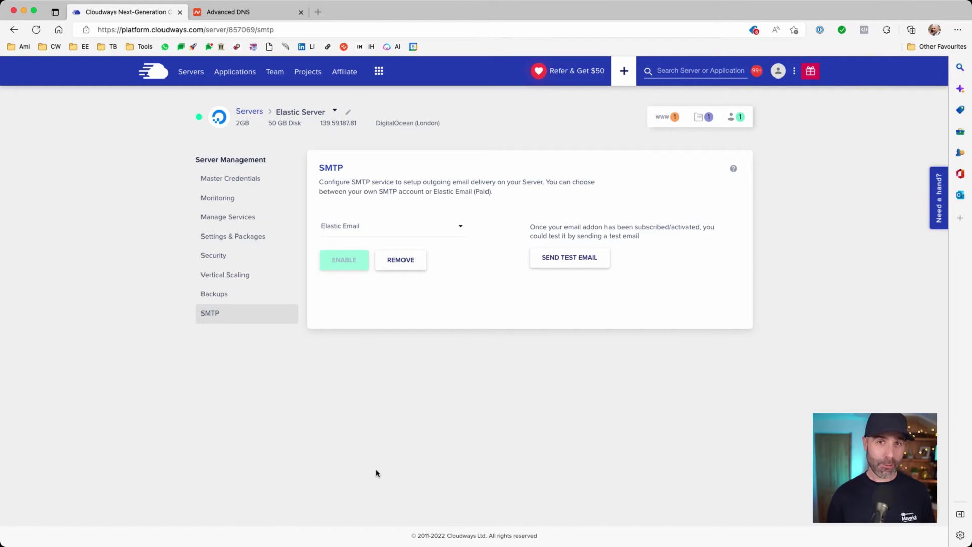
left_click(249, 16)
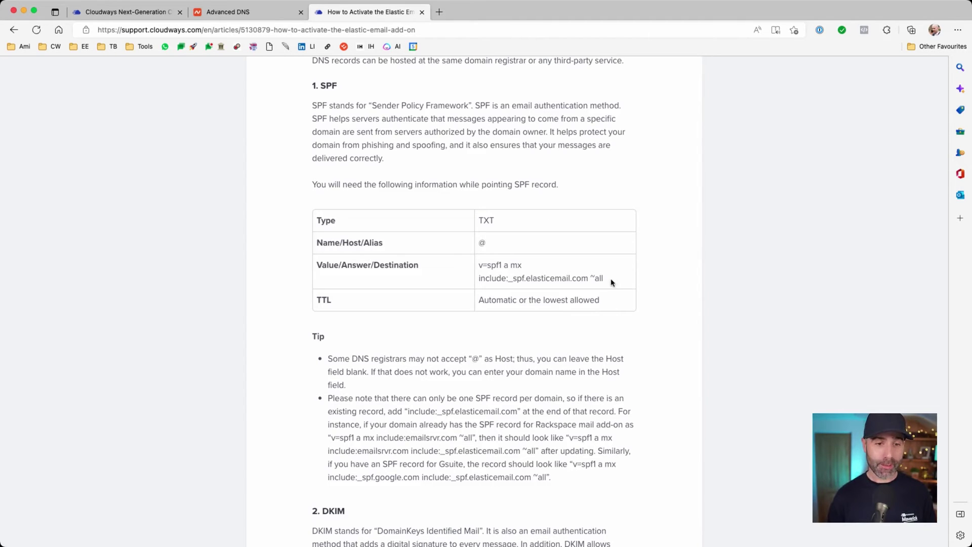
Step: Add and save a TXT record at @ with value v=spf1 a mx include:_spf.elasticemail.com ~all
left_click_drag(620, 284, 462, 263)
key("super+c")
left_click(266, 9)
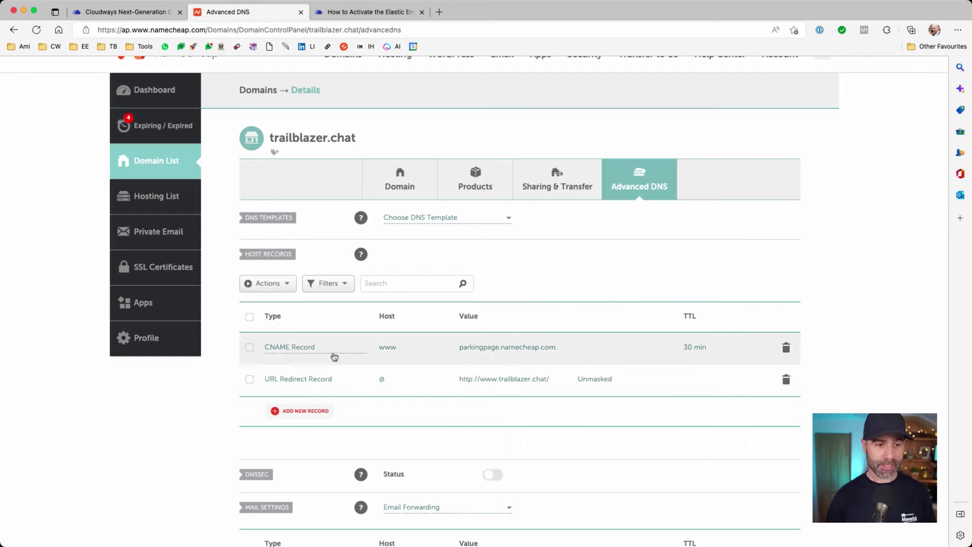
left_click(299, 412)
scroll(296, 416, "down", 4)
scroll(290, 263, "down", 5)
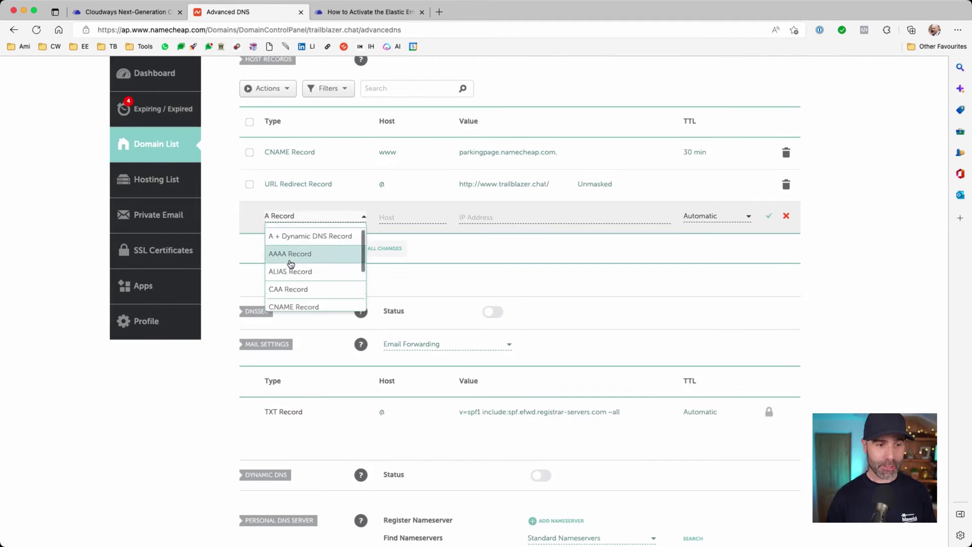
left_click(287, 284)
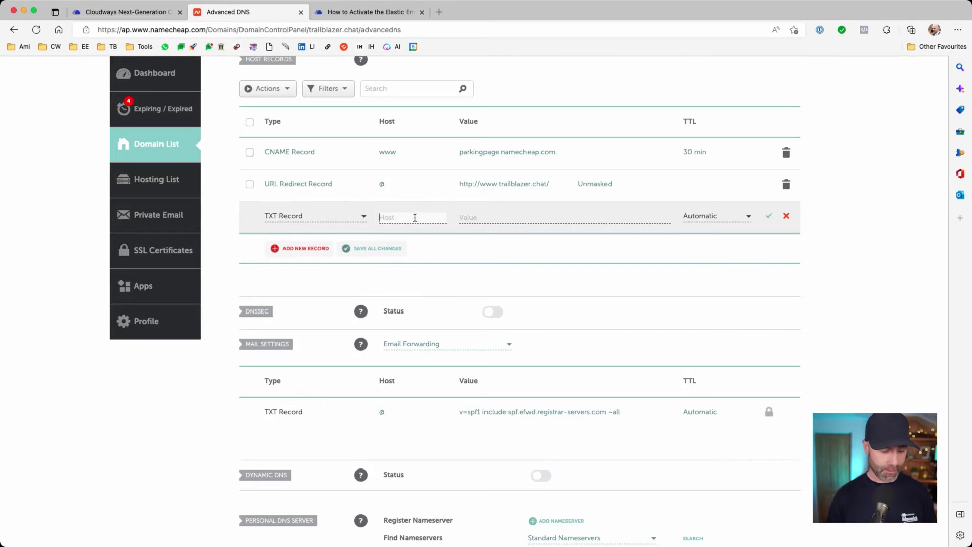
type("@")
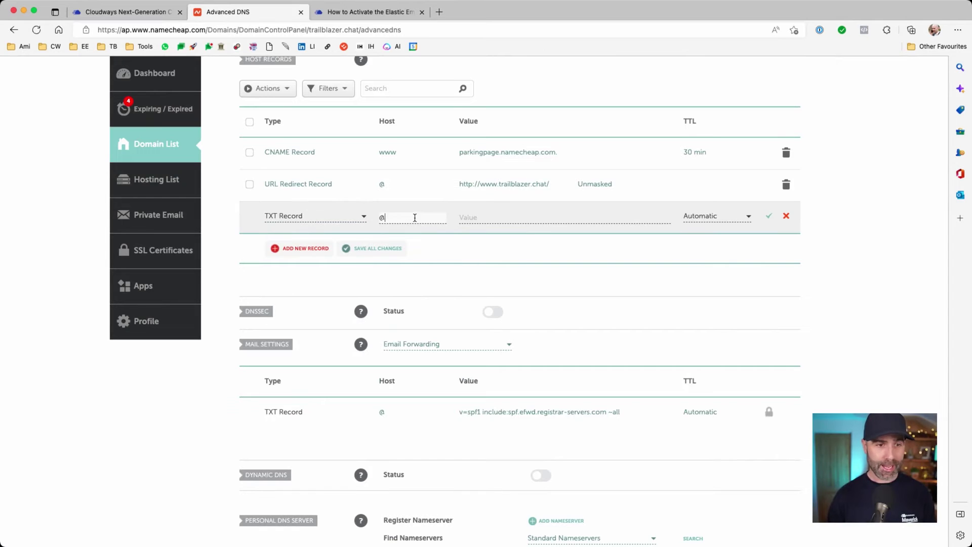
left_click(484, 217)
key("super+v")
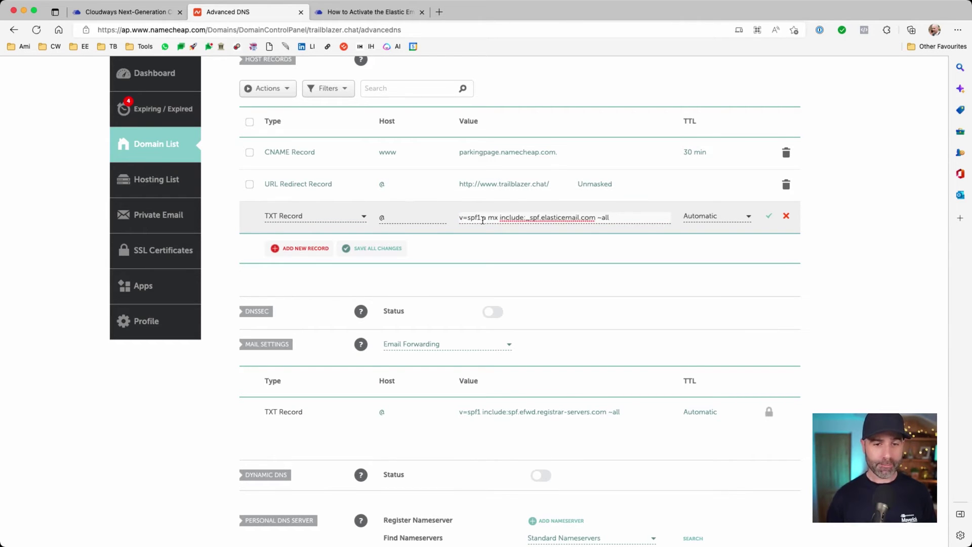
left_click(768, 216)
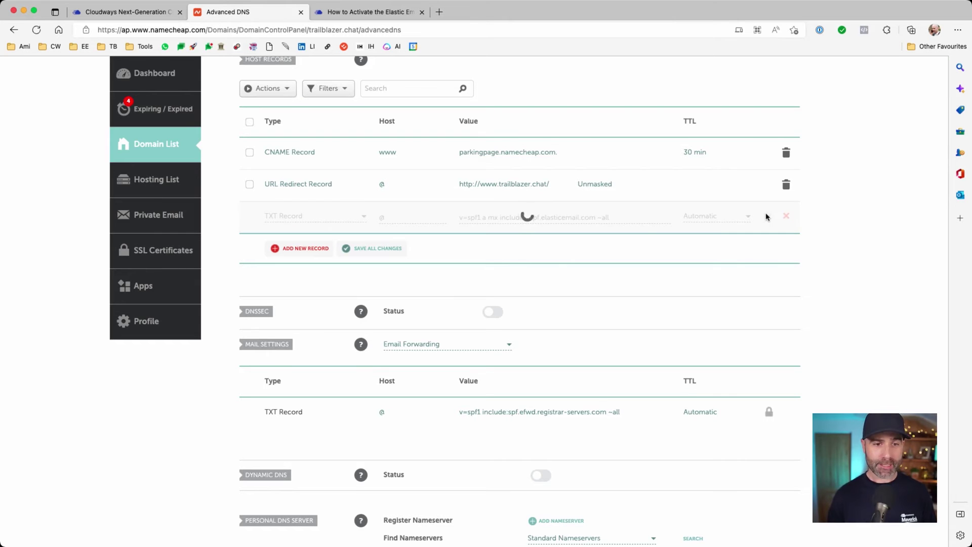
key("ctrl+Tab")
Step: Add a new TXT record with host api._domainkey copied from the article
scroll(442, 410, "down", 3)
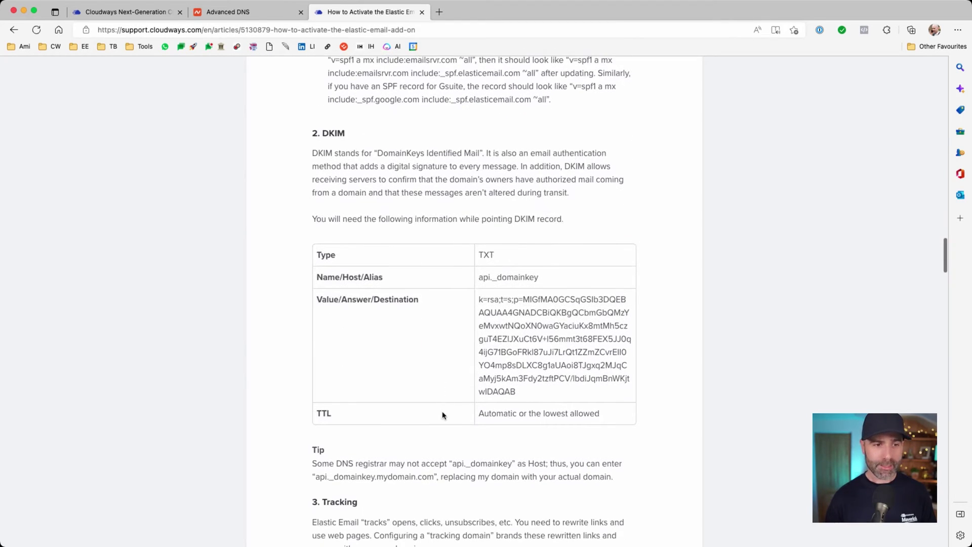
scroll(443, 414, "down", 1)
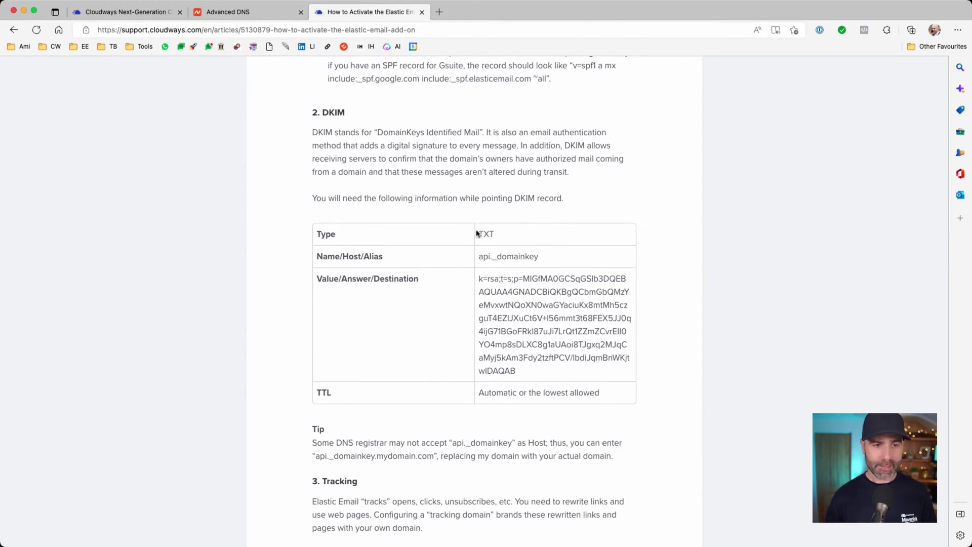
double_click(490, 234)
left_click_drag(543, 259, 479, 259)
key("ctrl+c")
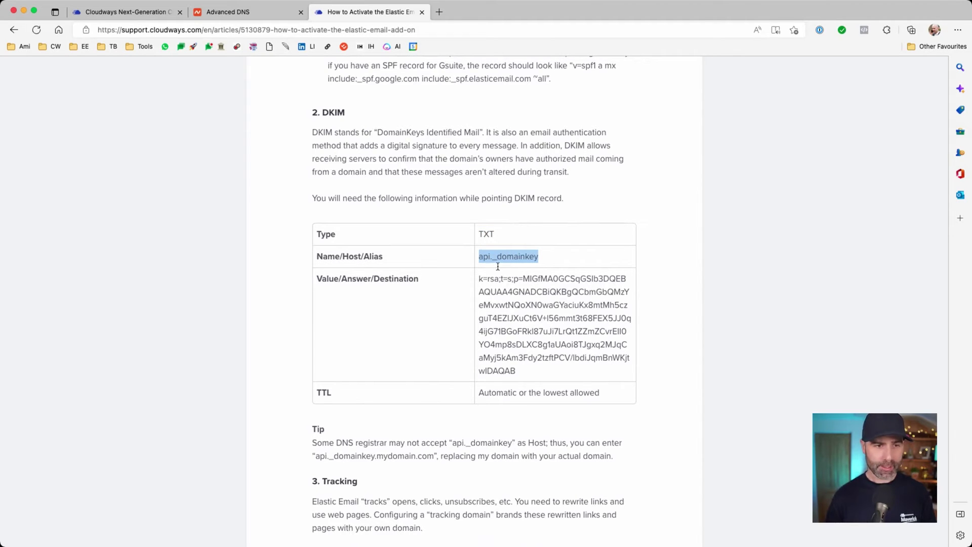
left_click(248, 14)
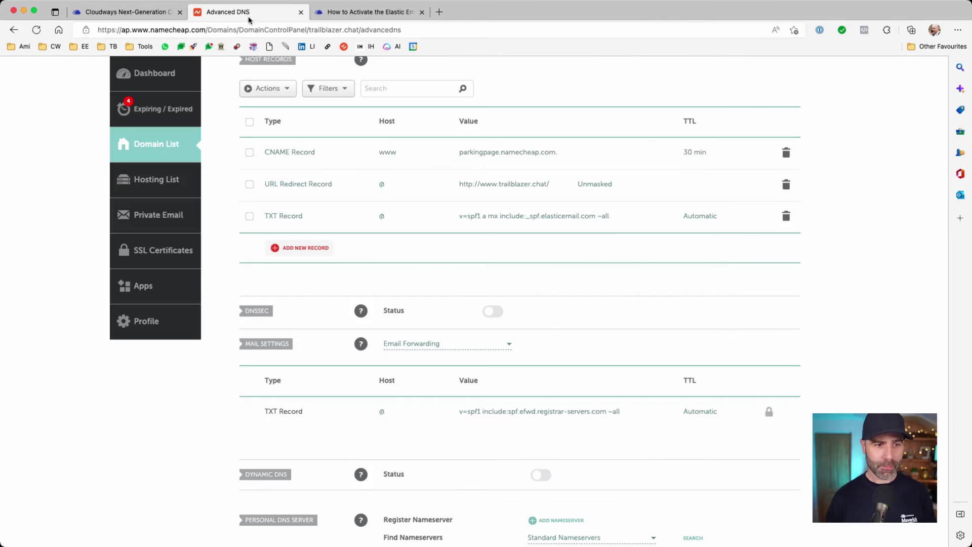
left_click(294, 248)
scroll(303, 265, "down", 2)
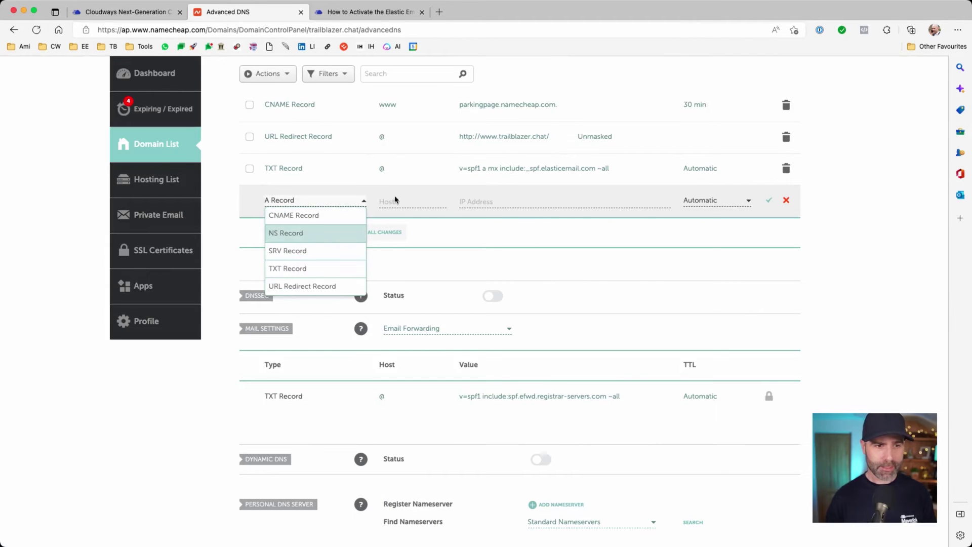
left_click(287, 268)
left_click(405, 201)
key("ctrl+v")
Step: Fill in the DKIM key from the article as the record value and save it
left_click(358, 12)
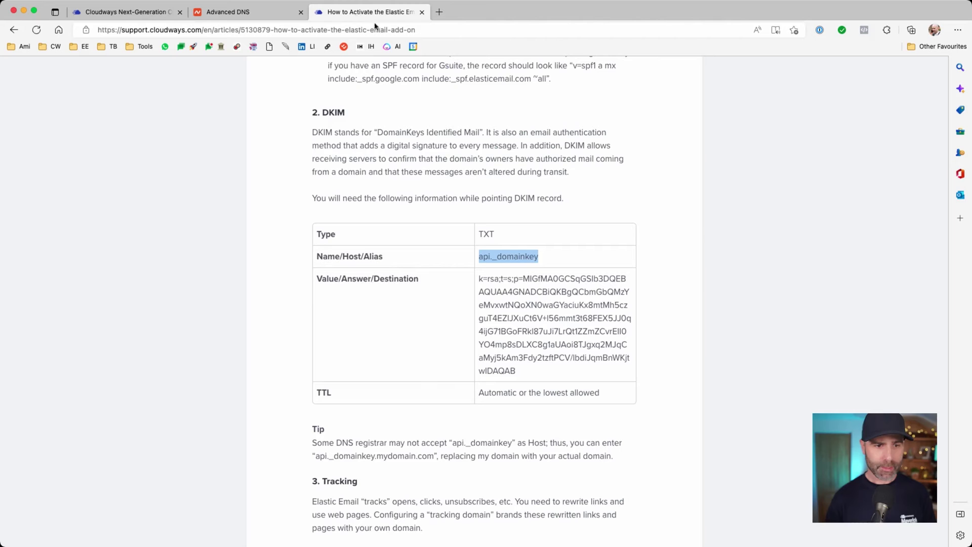
left_click_drag(524, 375, 477, 279)
key("ctrl+shift+Tab")
left_click(475, 200)
key("ctrl+v")
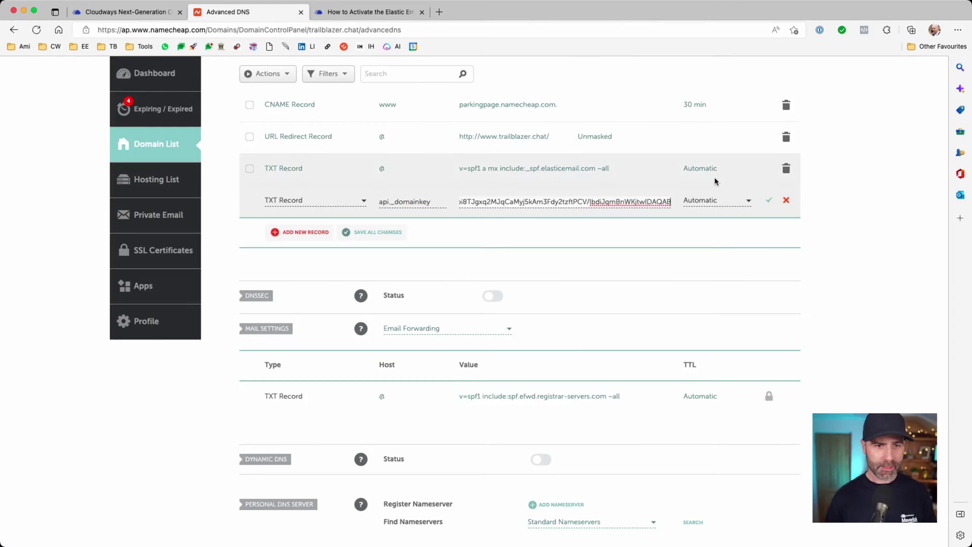
left_click(769, 200)
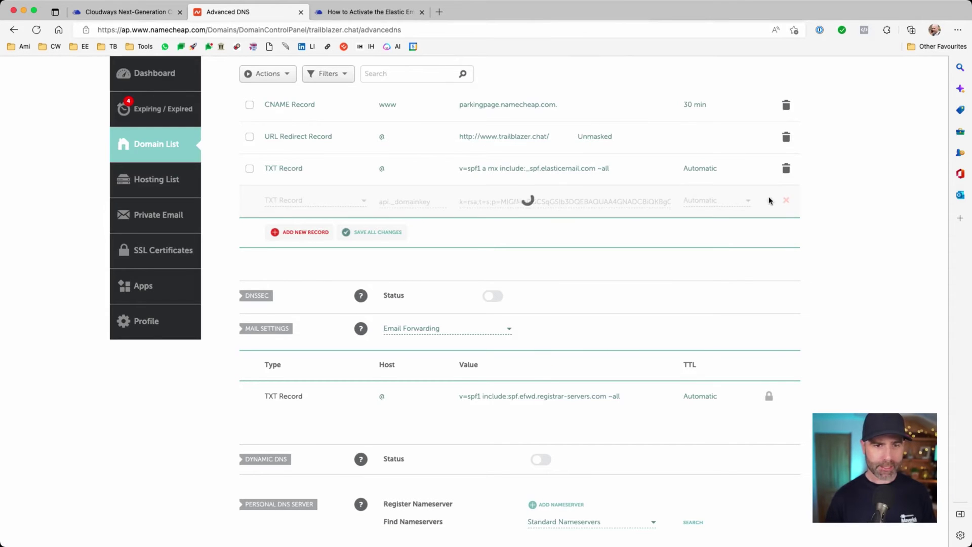
Step: Add a new CNAME record with host 'tracking' copied from the article
left_click(353, 11)
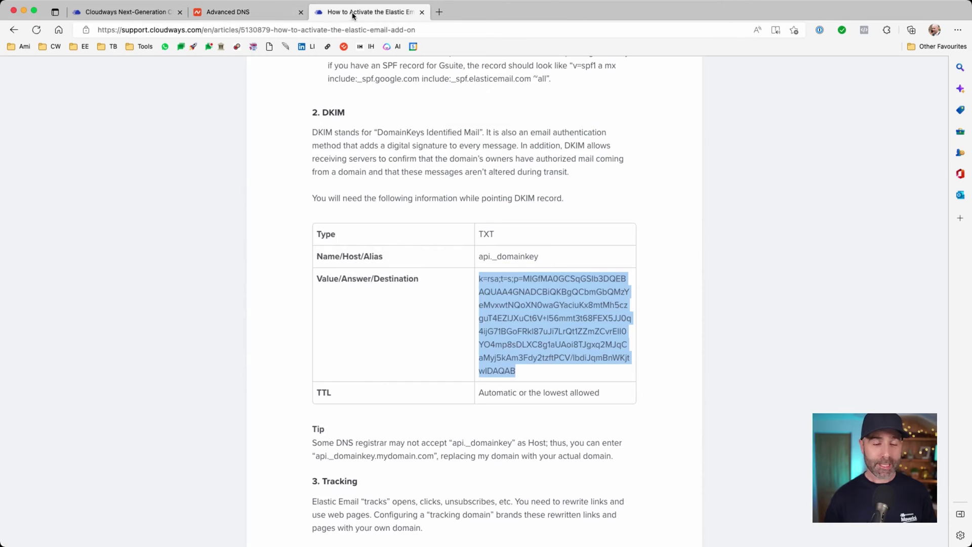
scroll(368, 296, "down", 7)
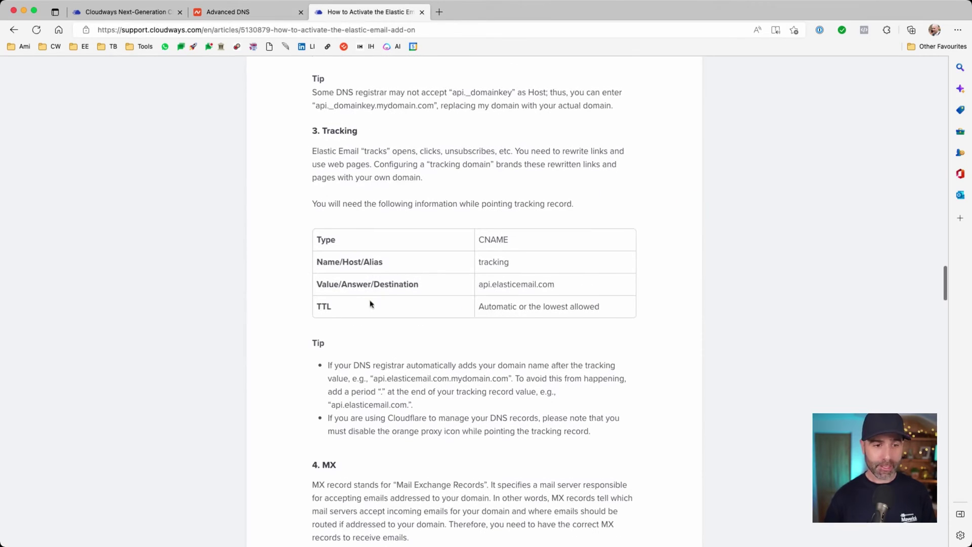
double_click(490, 264)
key("super+c")
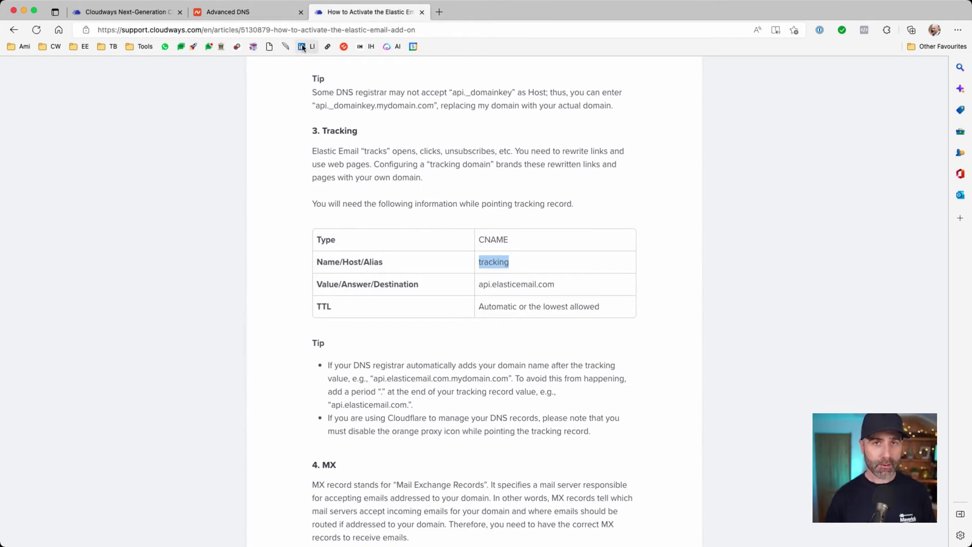
left_click(258, 20)
left_click(296, 230)
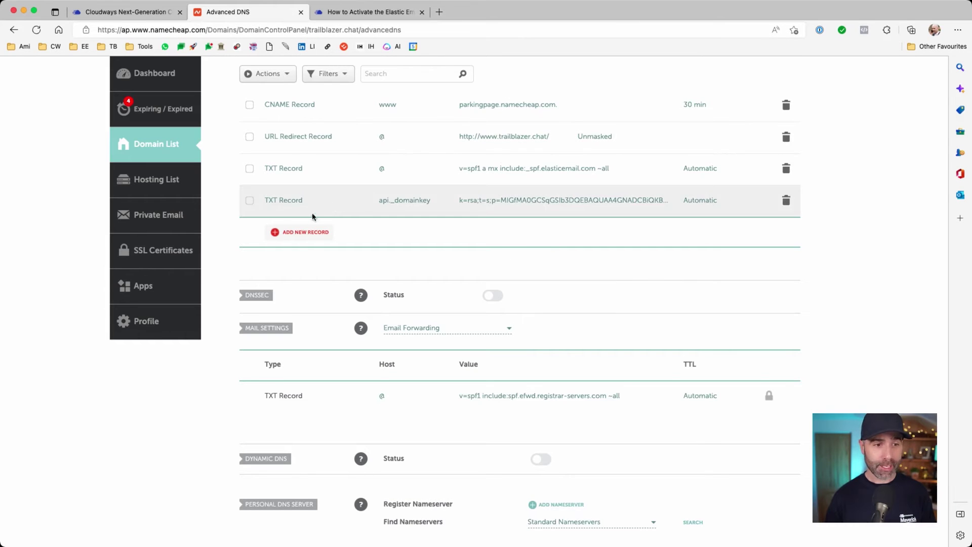
left_click(305, 231)
scroll(311, 253, "down", 2)
left_click(292, 248)
left_click(419, 216)
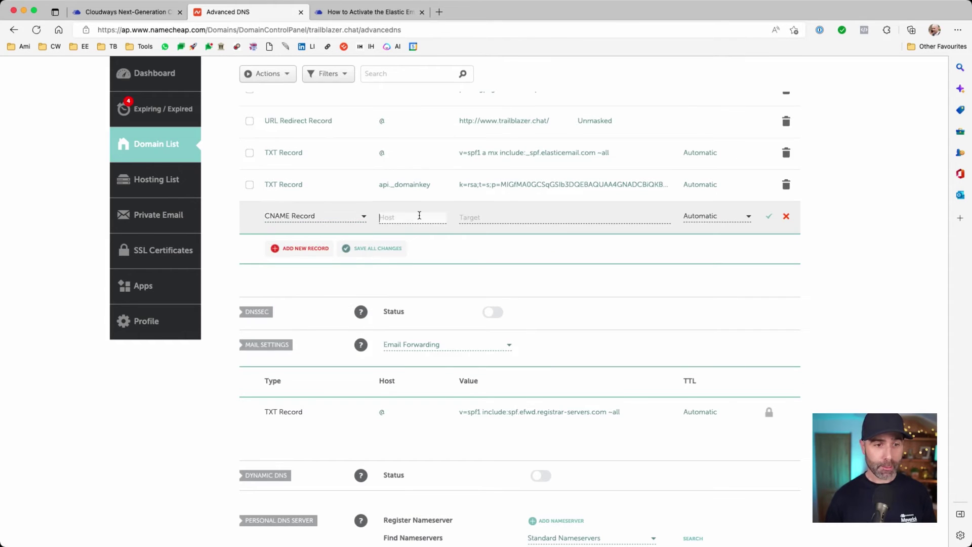
key("super+v")
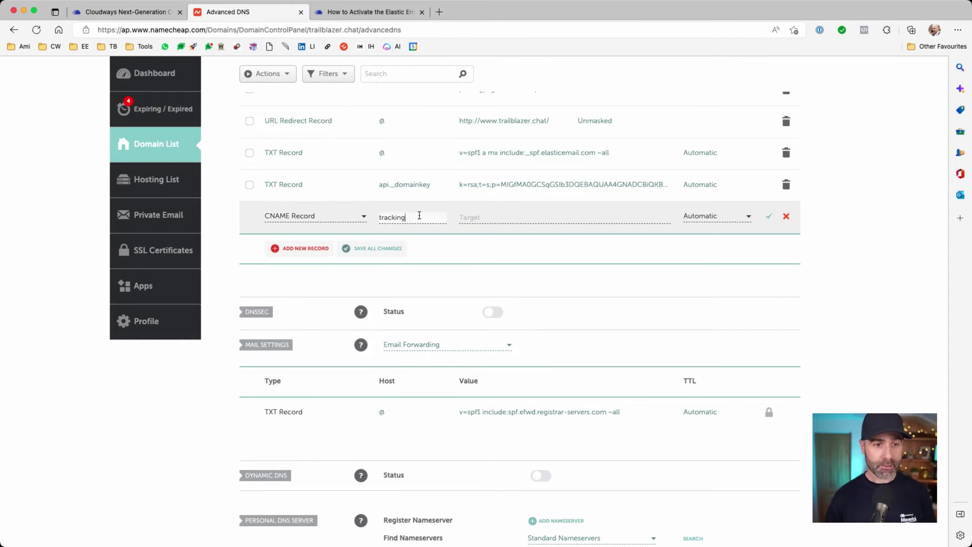
Step: Set the CNAME target to api.elasticemail.com and save the record
left_click(336, 13)
left_click_drag(560, 282, 480, 282)
key("super+c")
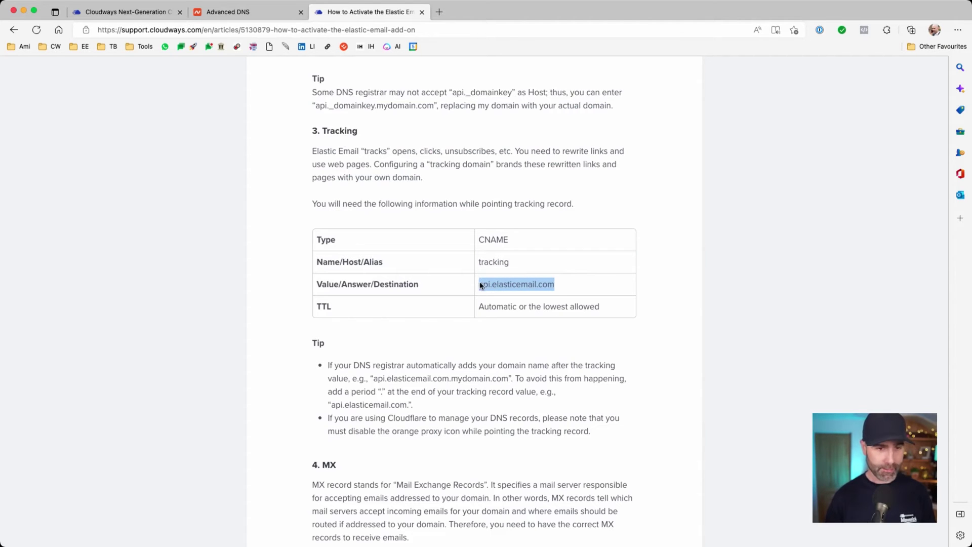
left_click(228, 12)
key("super+v")
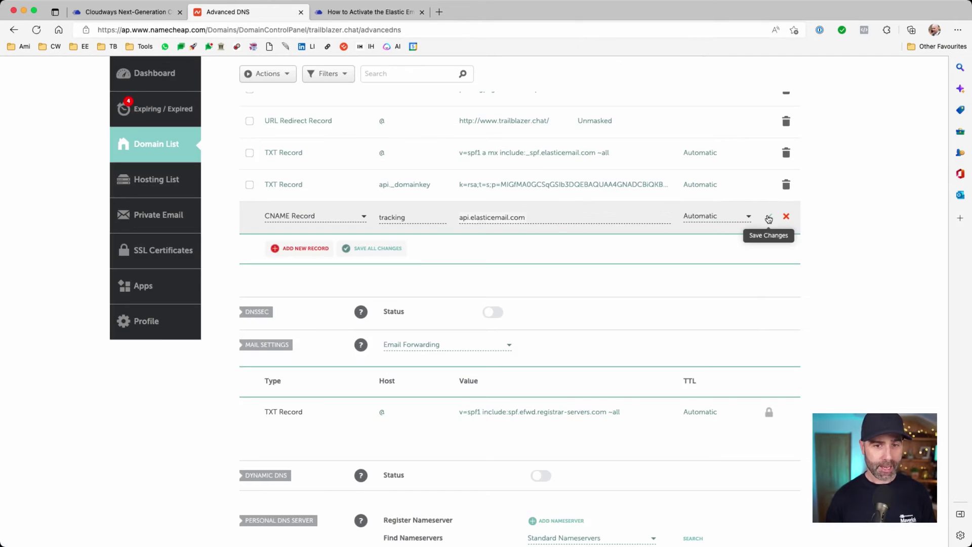
left_click(768, 218)
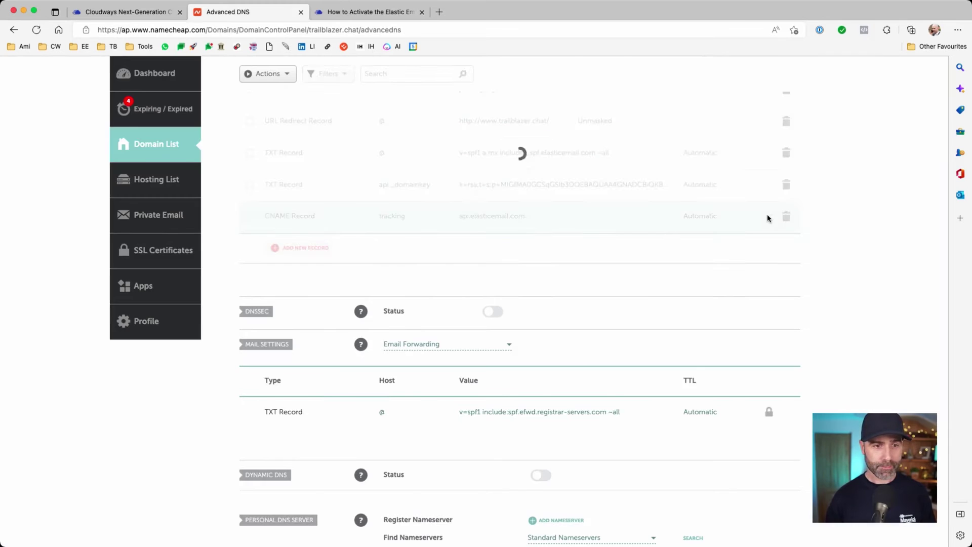
Step: Add a new TXT record with host _dmarc from the article's Option 1 table
key("ctrl+Tab")
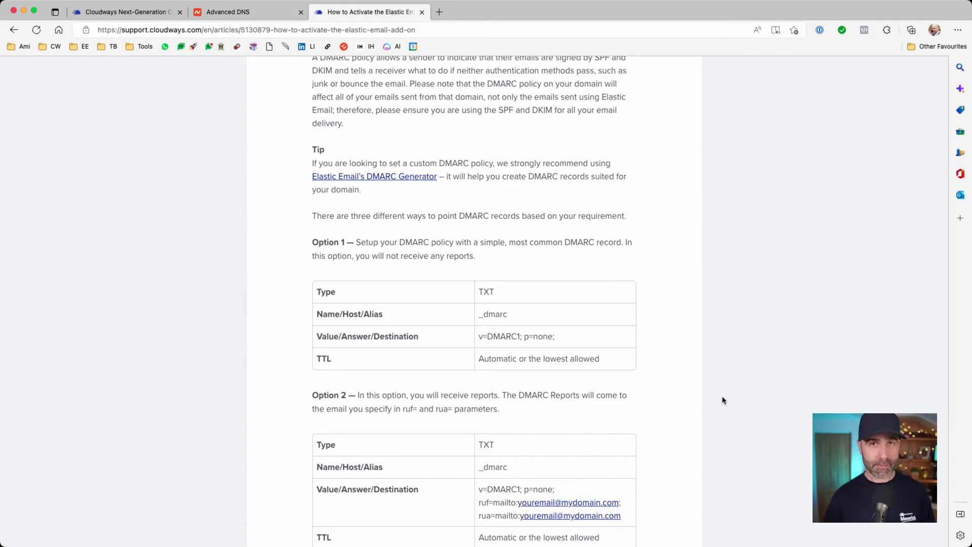
scroll(489, 389, "down", 1)
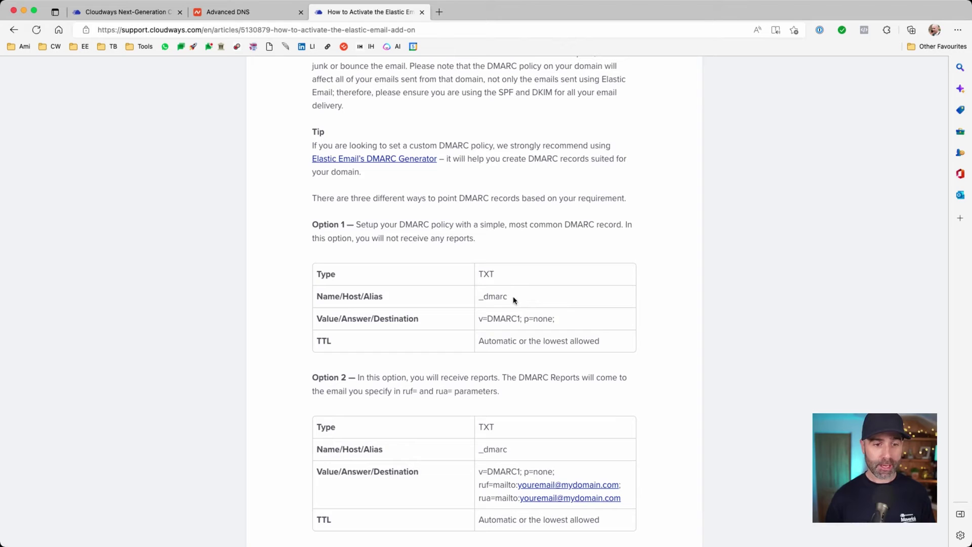
left_click_drag(505, 297, 480, 296)
key("ctrl+c")
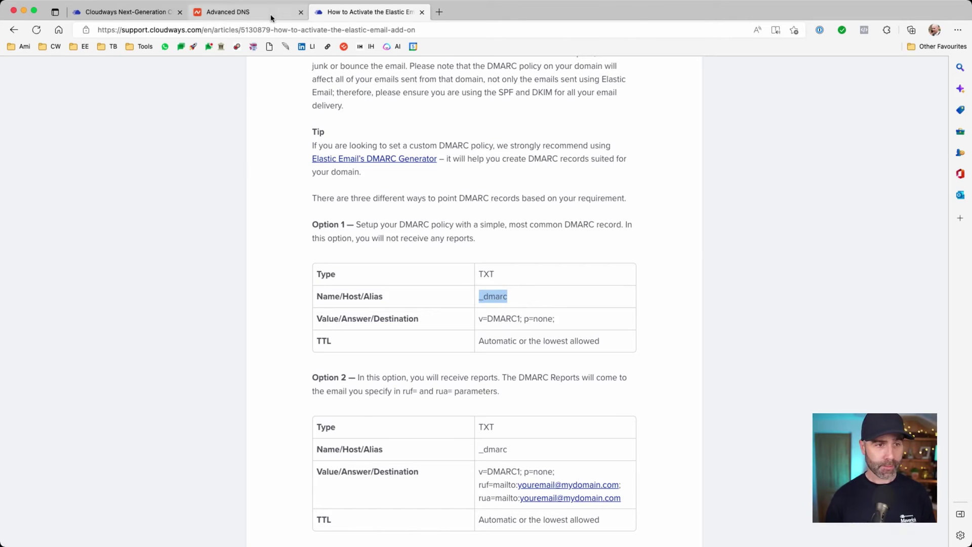
left_click(270, 15)
left_click(297, 185)
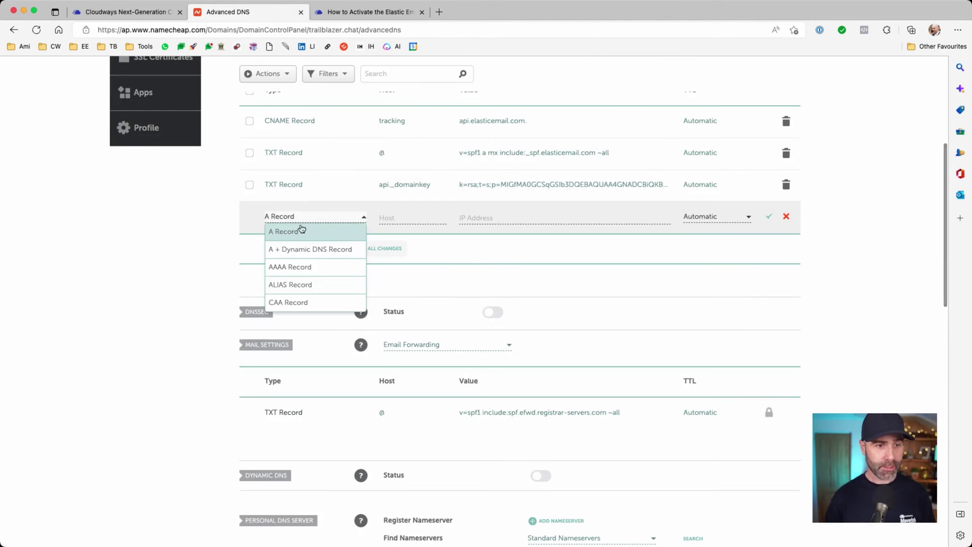
scroll(296, 269, "down", 5)
left_click(293, 283)
left_click(435, 208)
key("ctrl+v")
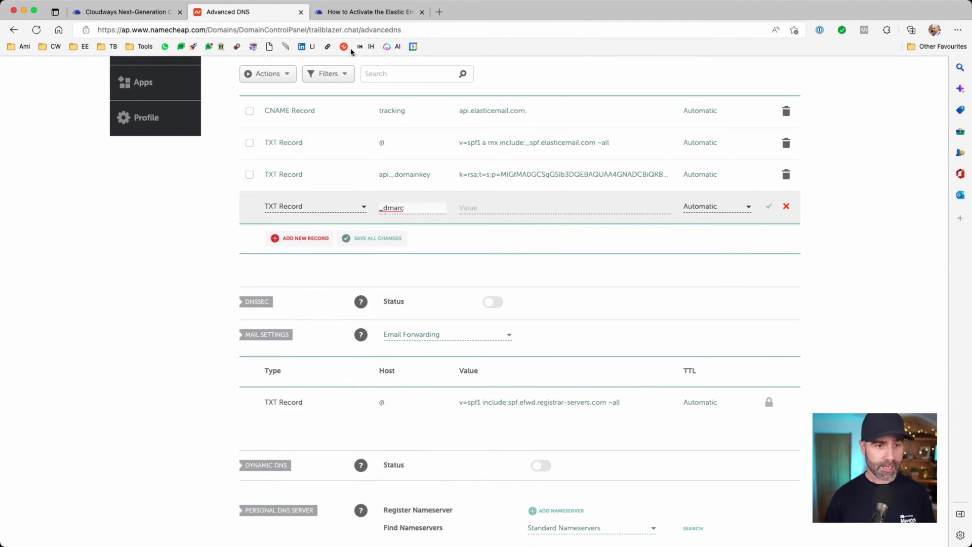
Step: Set the _dmarc record value to v=DMARC1; p=none; and save it
left_click(354, 11)
left_click_drag(555, 319, 478, 322)
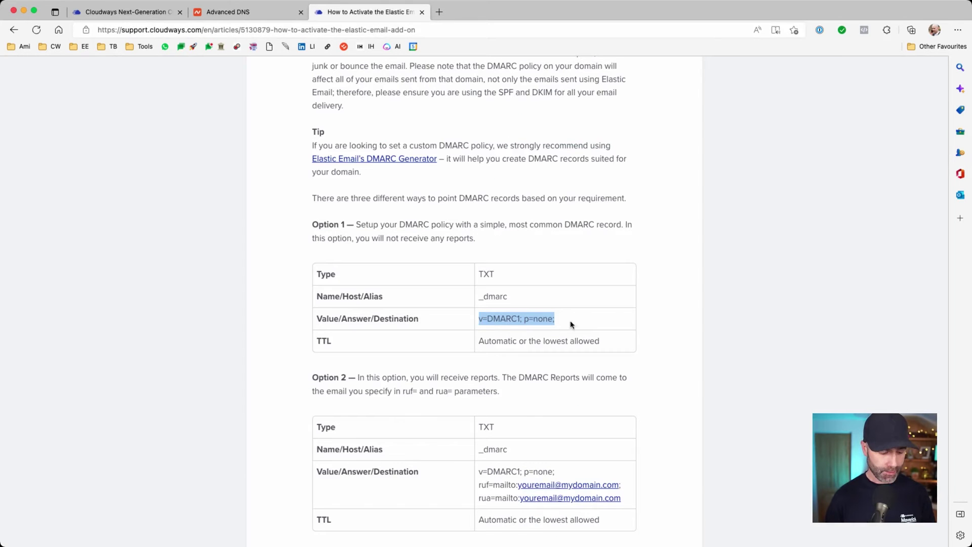
key("super+c")
key("ctrl+shift+Tab")
left_click(532, 206)
key("super+v")
left_click(772, 211)
Step: Run Elastic Email domain verification for trailblazer.chat from the Cloudways Add-ons page
key("ctrl+shift+Tab")
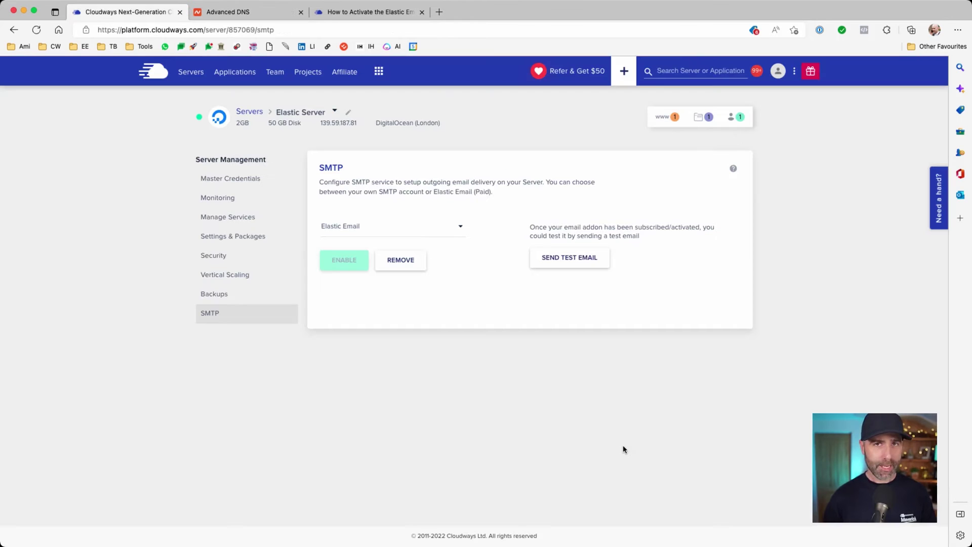
left_click(378, 70)
left_click(395, 125)
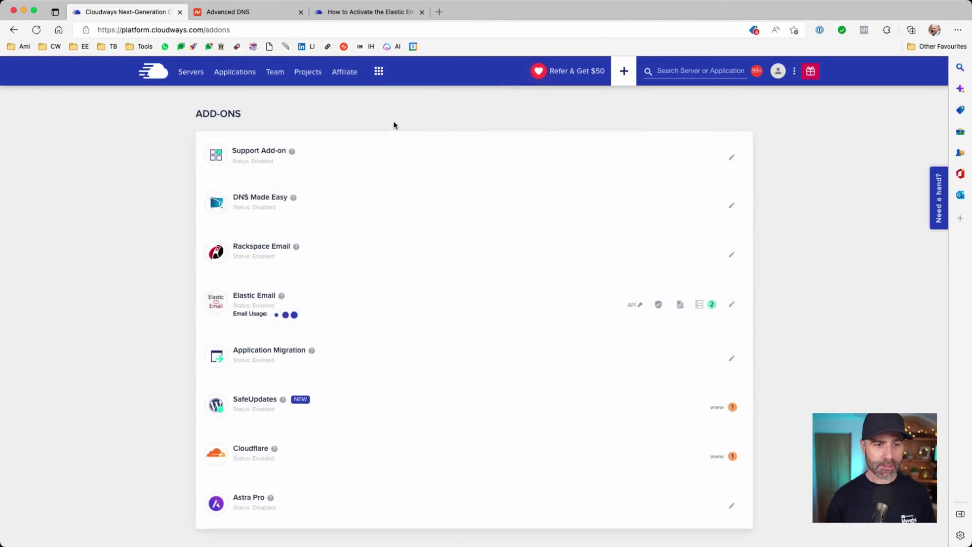
left_click(659, 306)
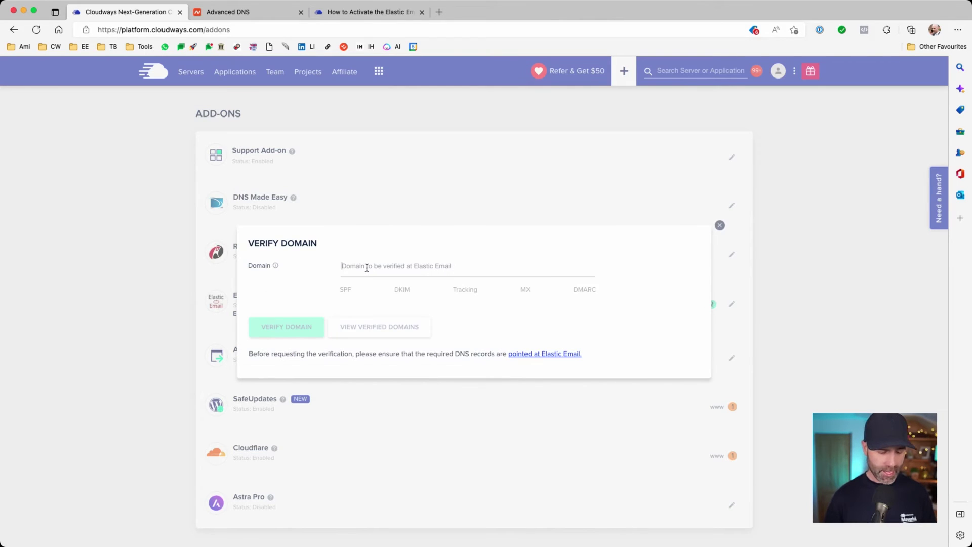
left_click(366, 268)
key("super+v")
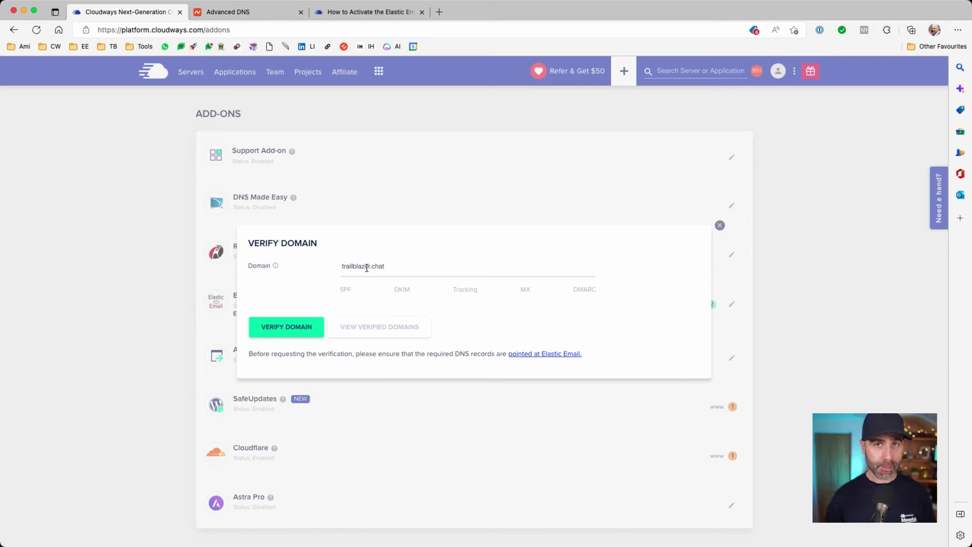
left_click(275, 330)
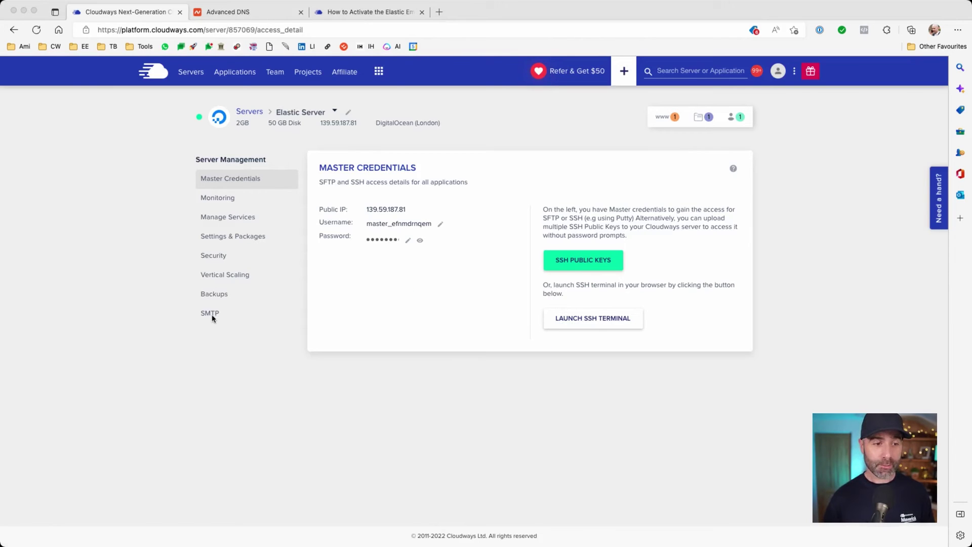
Step: Send a test email from Elastic Server's SMTP page using the domain's no-reply sender address
left_click(211, 313)
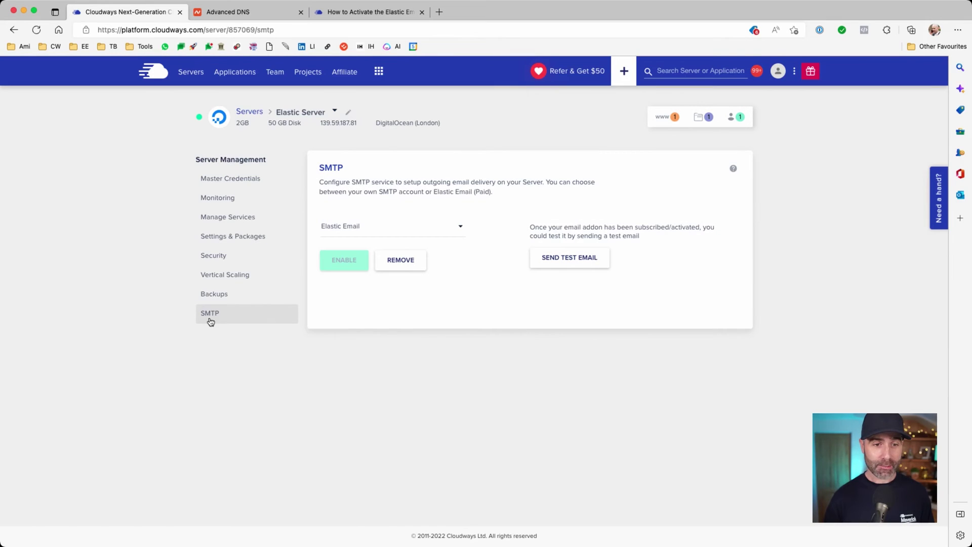
left_click(577, 258)
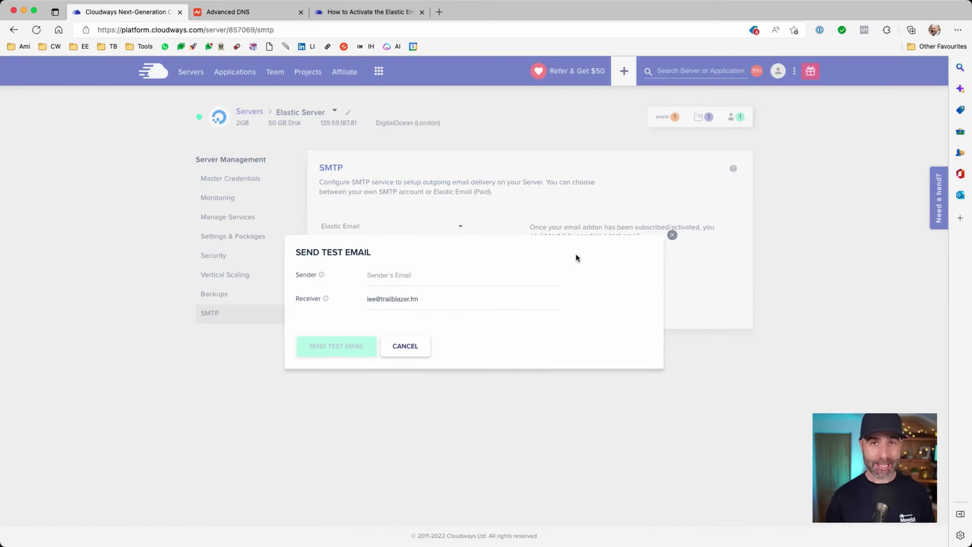
key("super+v")
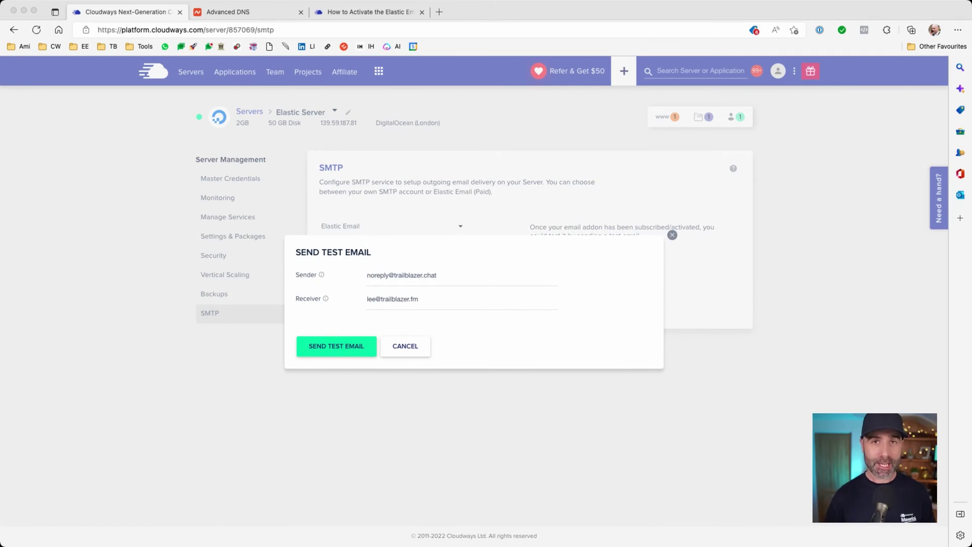
left_click(336, 348)
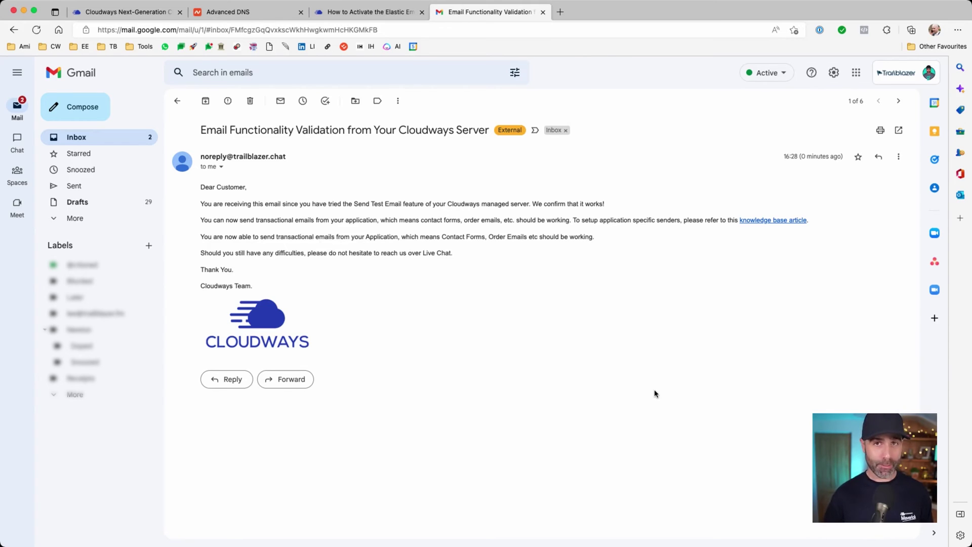
Step: Leave the Cloudways validation email in Gmail and return to the Cloudways SMTP page
key("super+1")
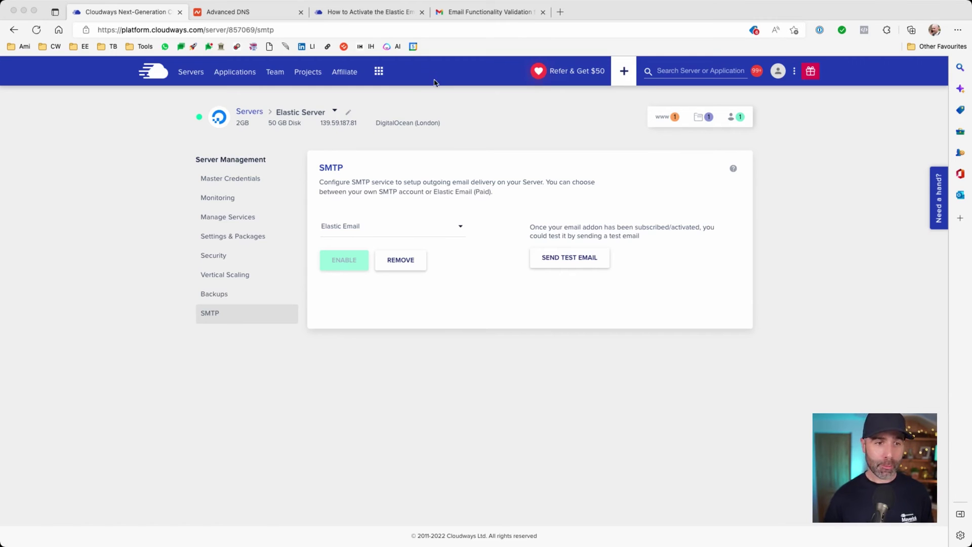
Step: Open the Elastic Email add-on's api.elasticemail.com link in a new tab, then return to SMTP settings
left_click(380, 72)
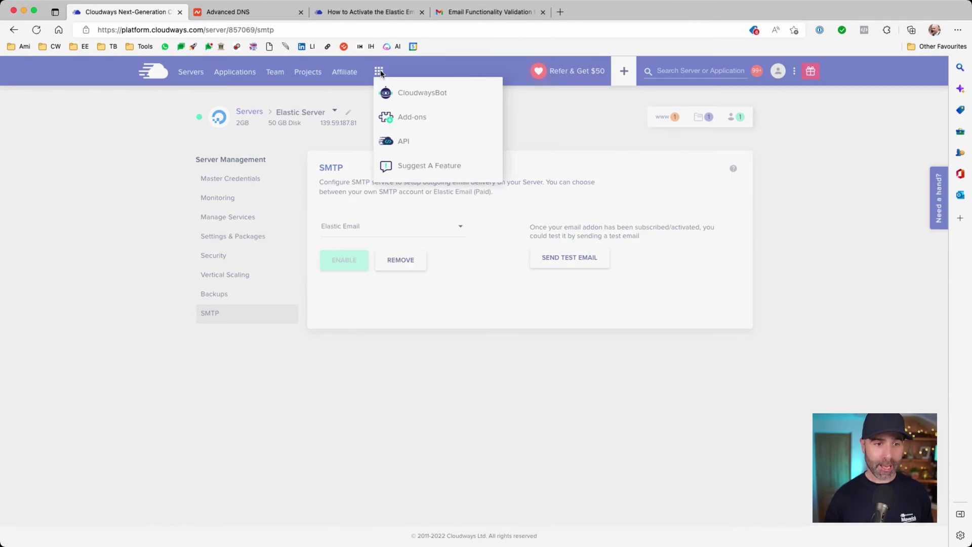
left_click(411, 118)
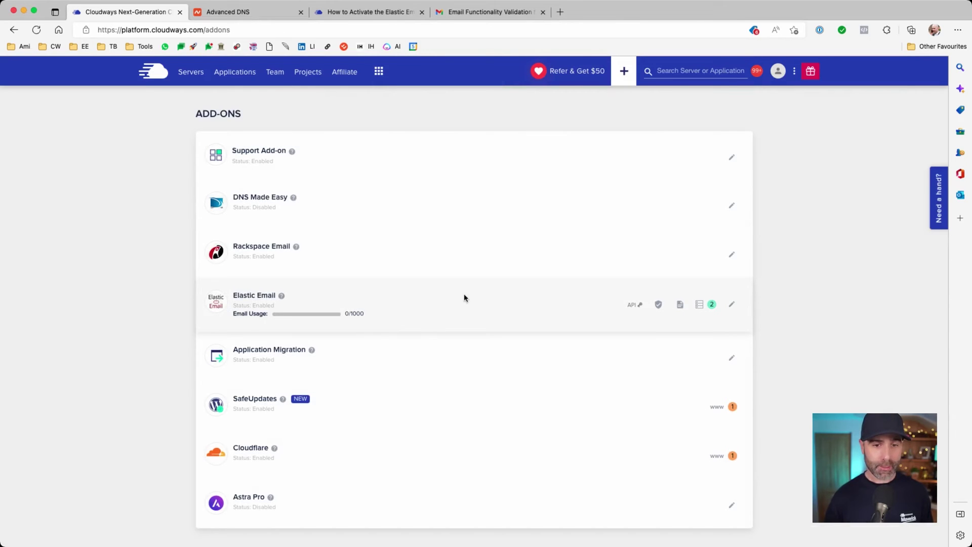
left_click(681, 306)
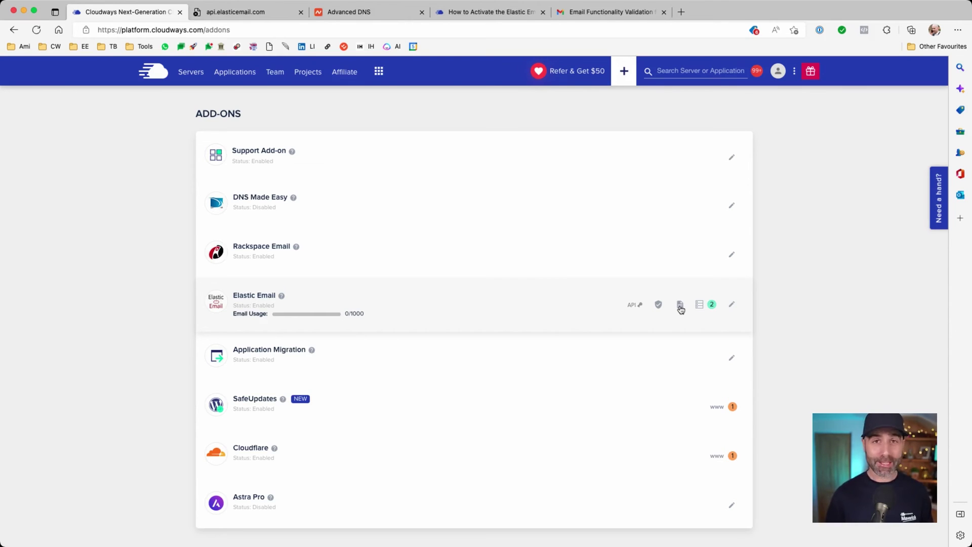
left_click(680, 305)
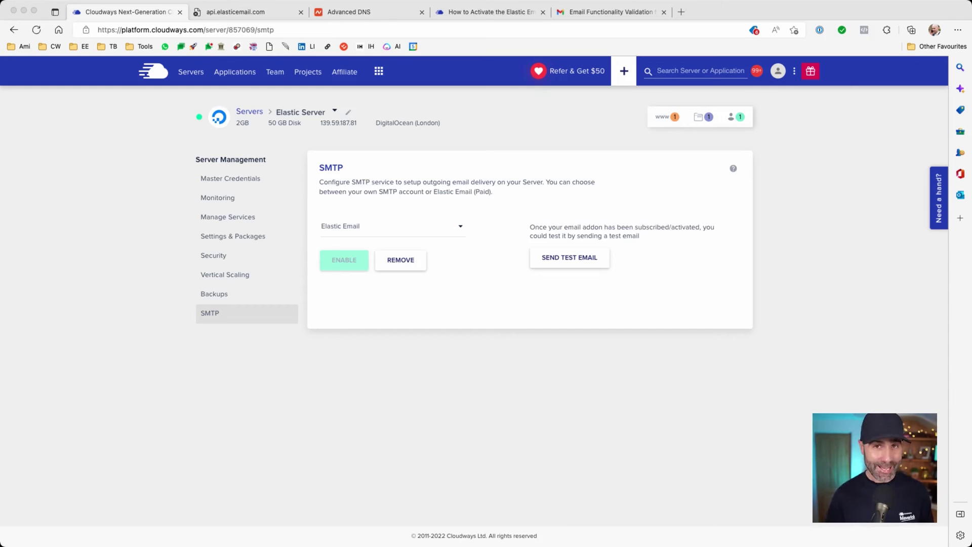